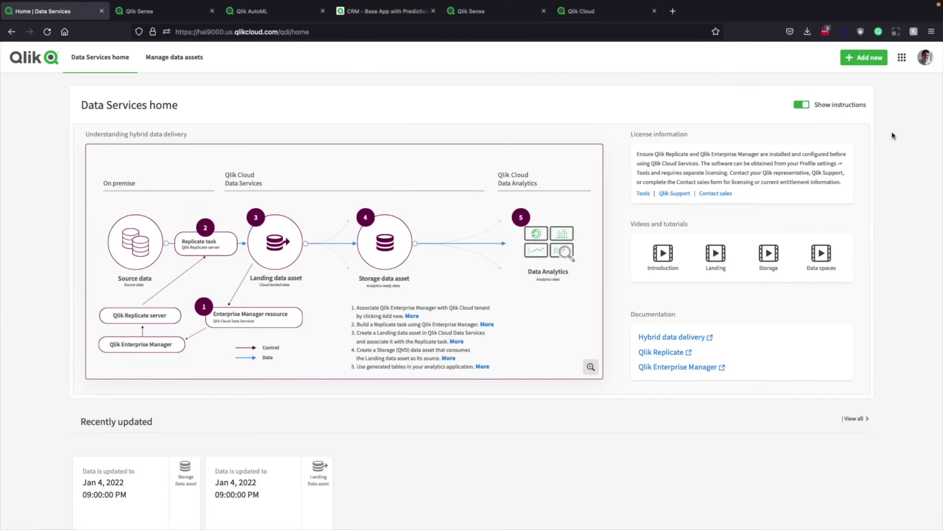
Open the Opp Data S3 to Qlik Cloud storage asset from Recently updated to view closedopps' 15 columns
{"action": "scroll", "coordinate": [518, 458], "scroll_direction": "down", "scroll_amount": 3}
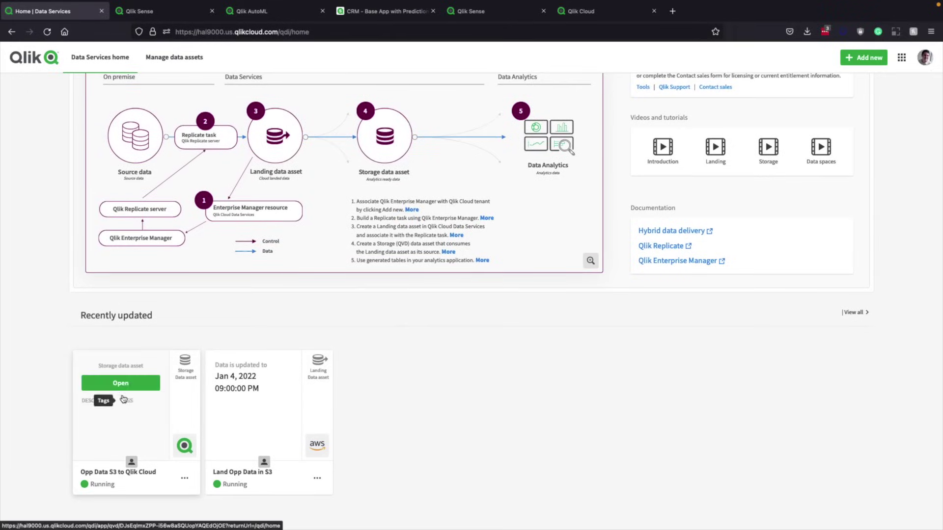
{"action": "left_click", "coordinate": [123, 385]}
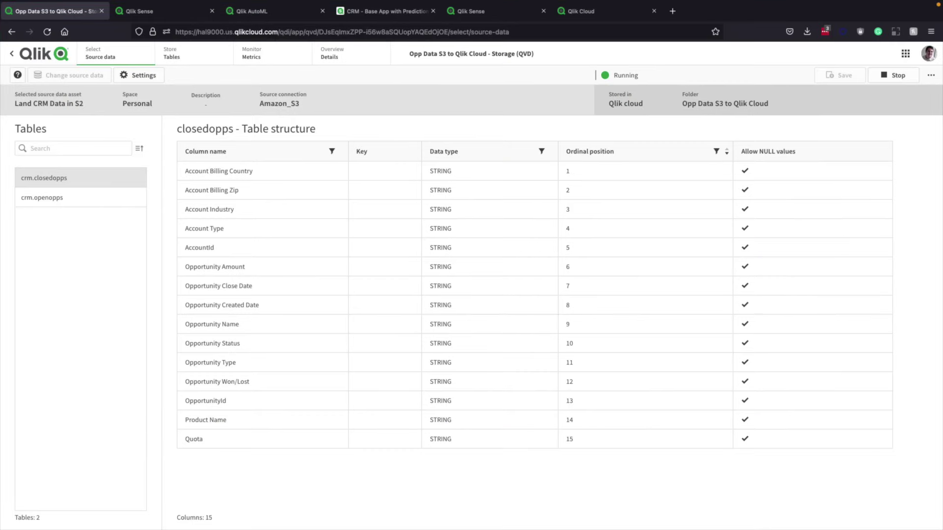
Switch to the Data Analytics hub and open the Closed Opportunities.qvd dataset details
{"action": "left_click", "coordinate": [904, 53]}
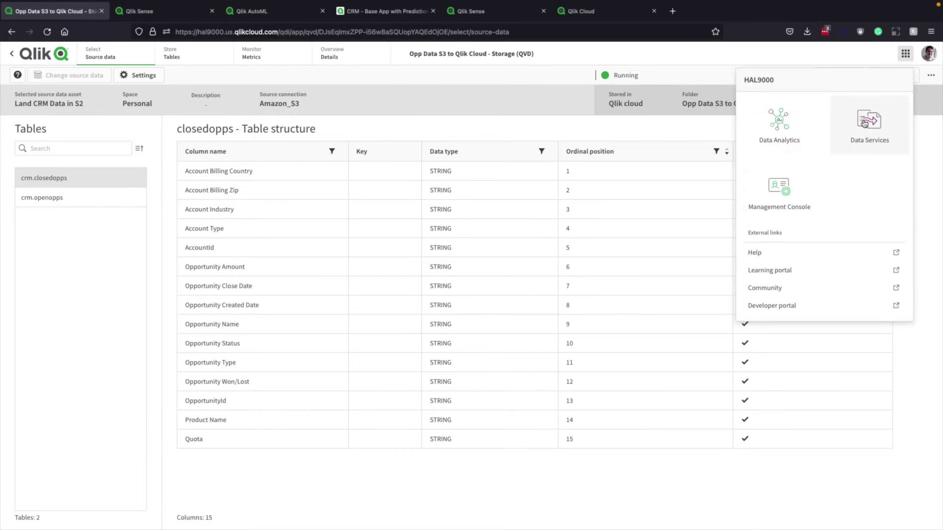
{"action": "left_click", "coordinate": [770, 122]}
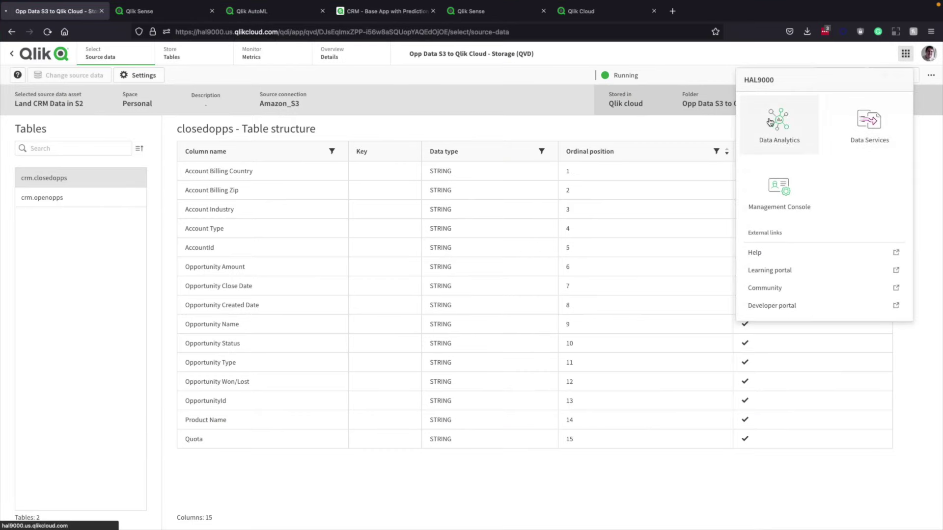
{"action": "scroll", "coordinate": [318, 372], "scroll_direction": "down", "scroll_amount": 1}
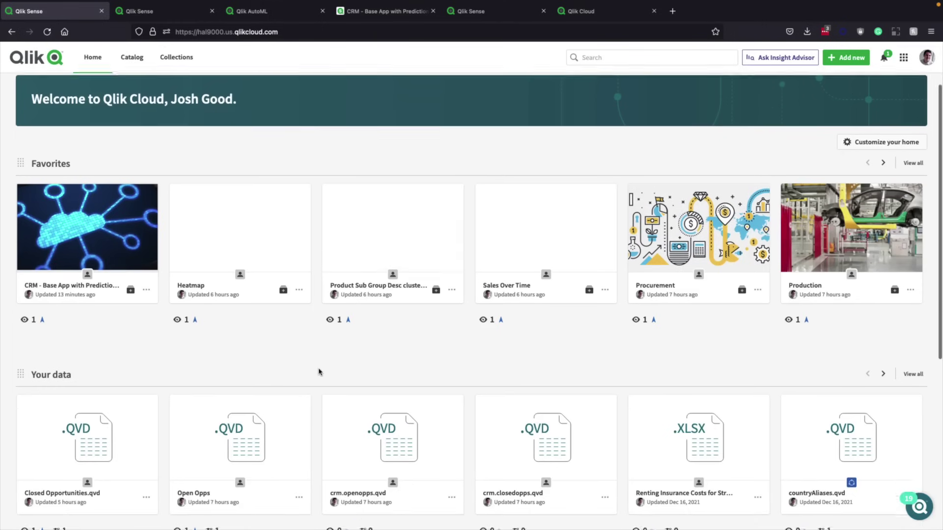
{"action": "scroll", "coordinate": [318, 372], "scroll_direction": "down", "scroll_amount": 3}
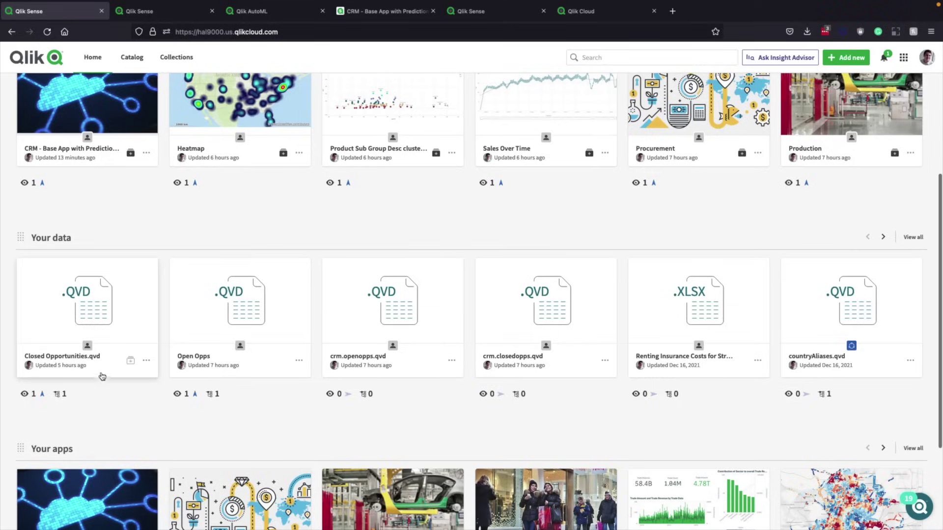
{"action": "mouse_move", "coordinate": [94, 347]}
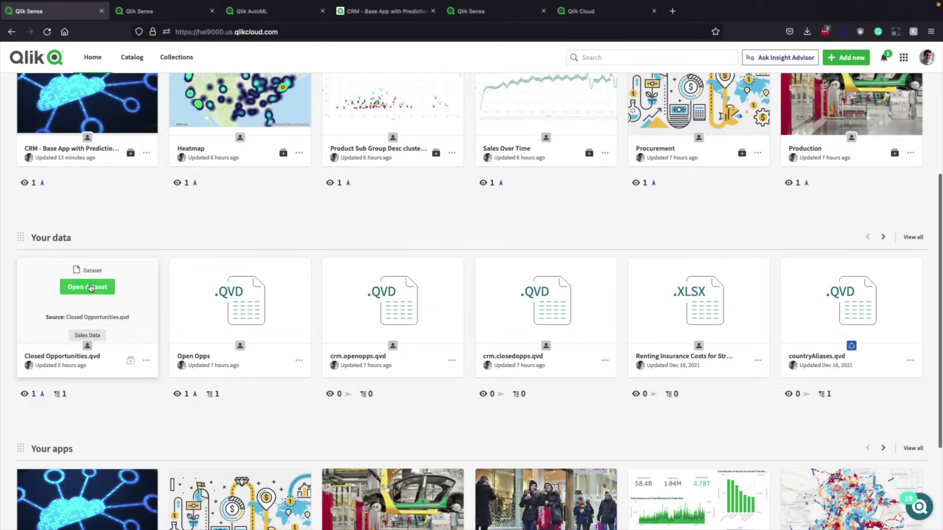
{"action": "left_click", "coordinate": [86, 287]}
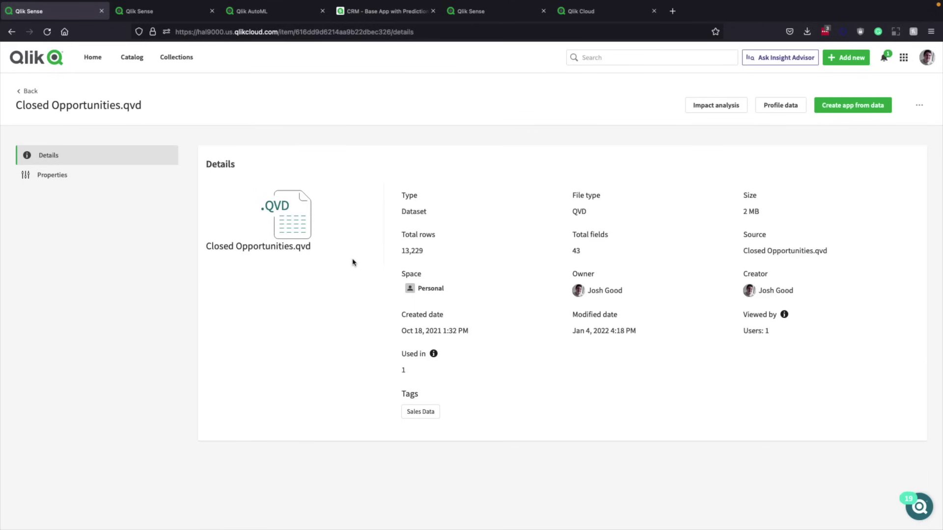
Trace Closed Opportunities.qvd's impact into the Opportunity Analysis app and pan the lineage graph upstream
{"action": "left_click", "coordinate": [720, 106]}
{"action": "left_click", "coordinate": [696, 139]}
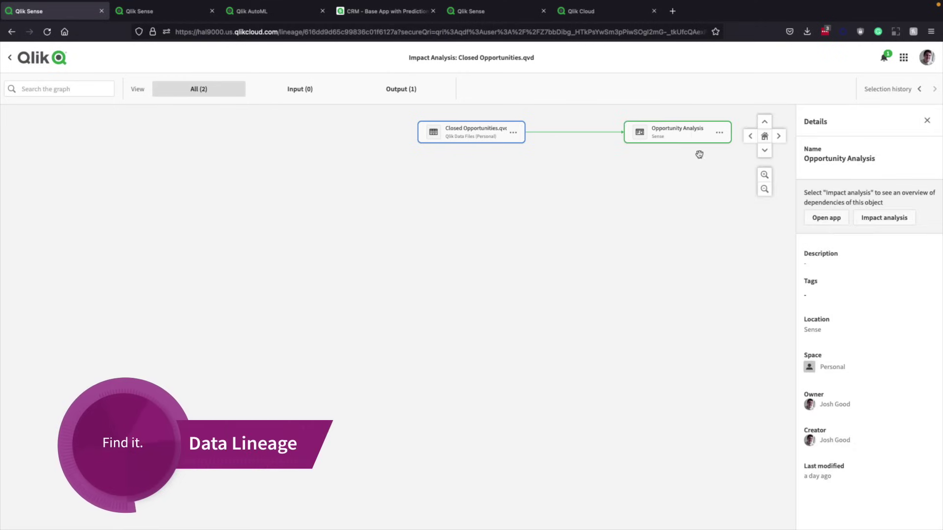
{"action": "left_click", "coordinate": [891, 221]}
{"action": "left_click_drag", "start_coordinate": [389, 286], "coordinate": [671, 278]}
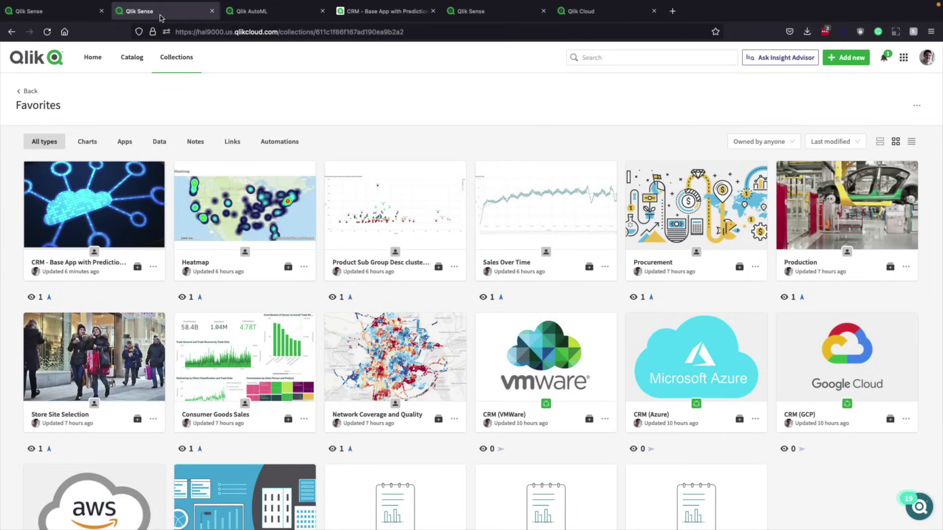
Move from the CRM (Azure) dashboard to the Qlik AutoML Projects list
{"action": "mouse_move", "coordinate": [696, 353]}
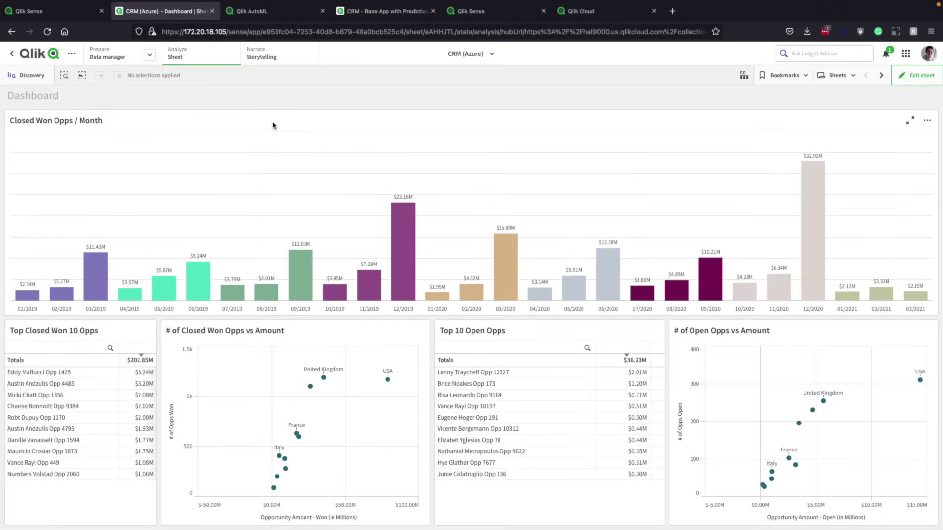
{"action": "left_click", "coordinate": [261, 11]}
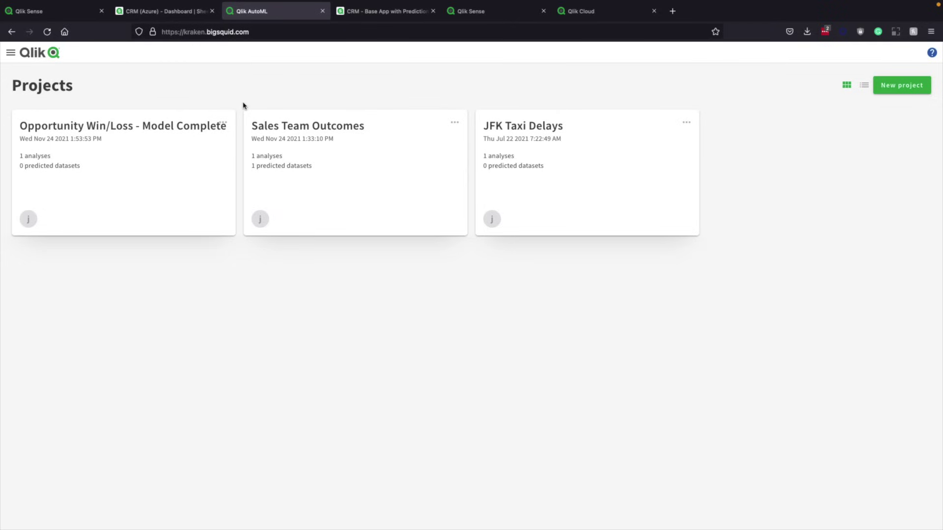
Create a new AutoML project with an analysis named 'Opp Analysis'
{"action": "left_click", "coordinate": [905, 86]}
{"action": "left_click", "coordinate": [377, 255]}
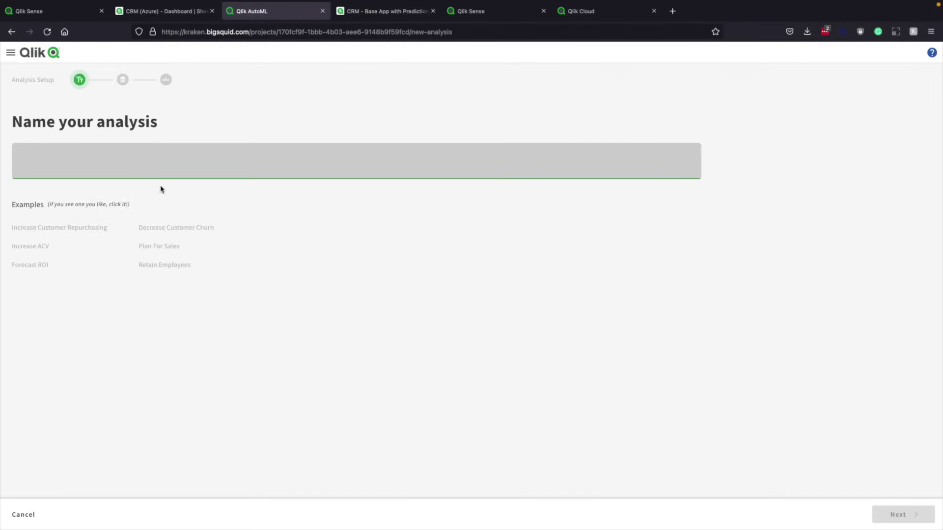
{"action": "type", "text": "Opp Analysis"}
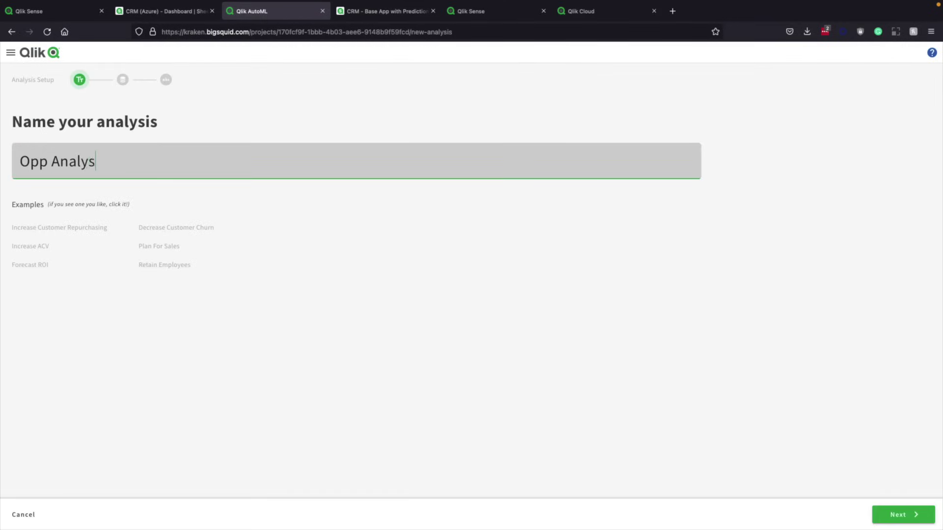
{"action": "key", "text": "Return"}
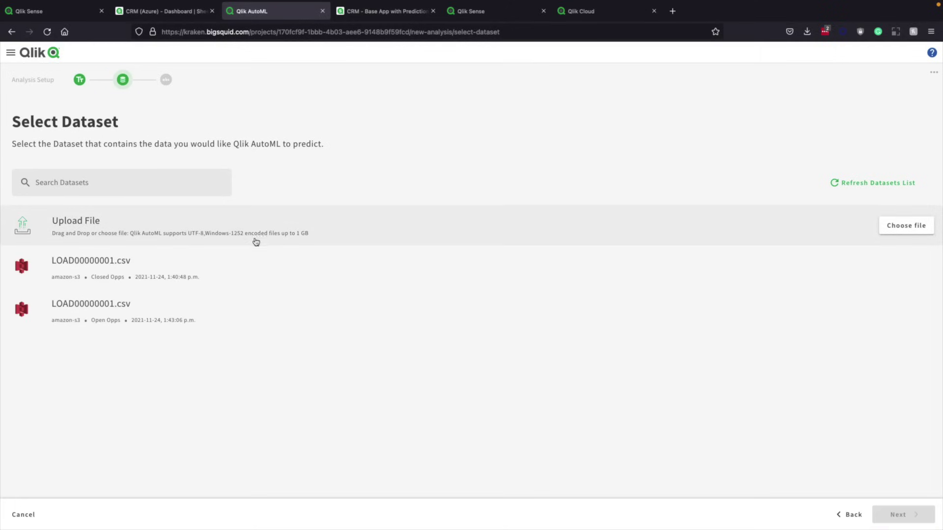
Train models on the Closed Opps LOAD00000001.csv dataset with Opportunity Won/Lost as the target
{"action": "left_click", "coordinate": [121, 266]}
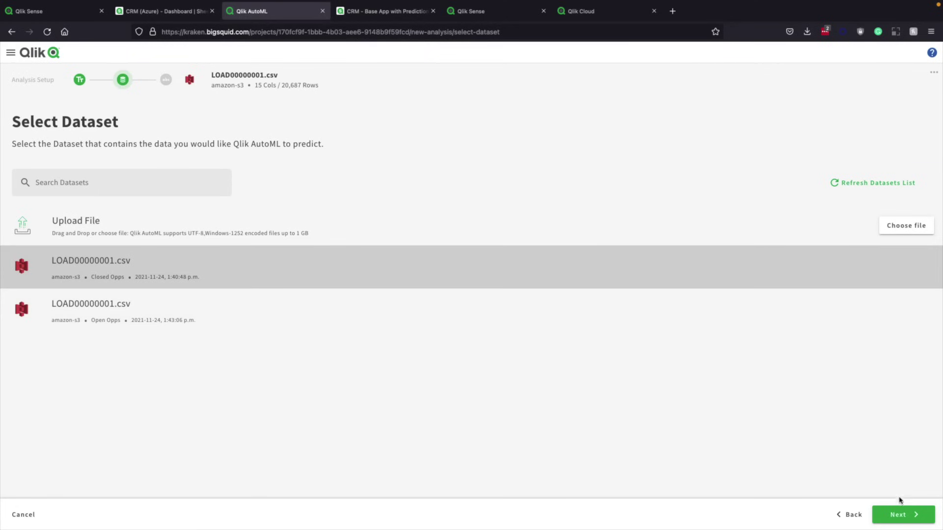
{"action": "left_click", "coordinate": [900, 516]}
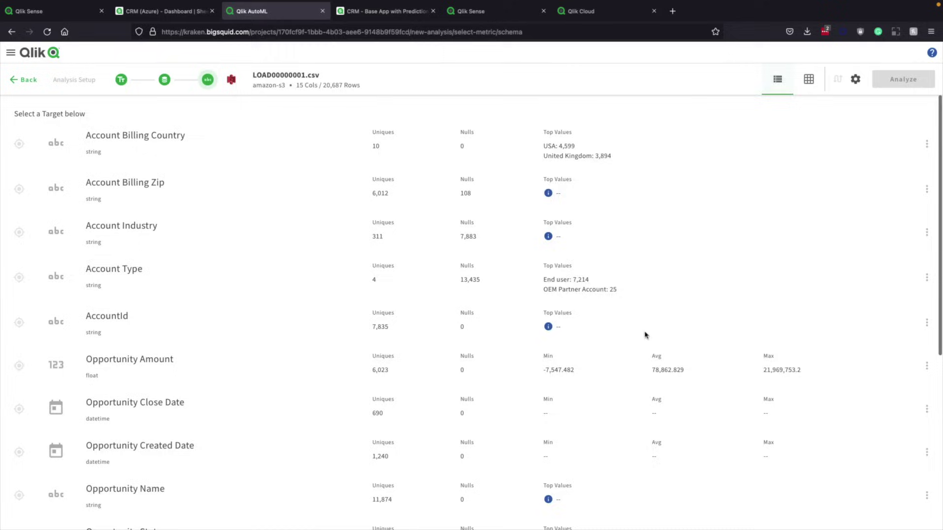
{"action": "scroll", "coordinate": [232, 196], "scroll_direction": "down", "scroll_amount": 5}
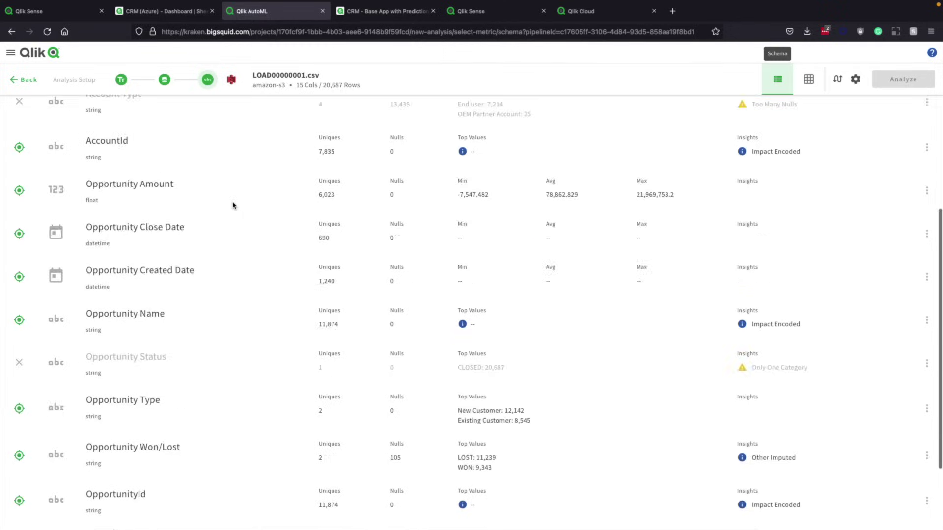
{"action": "left_click", "coordinate": [18, 362]}
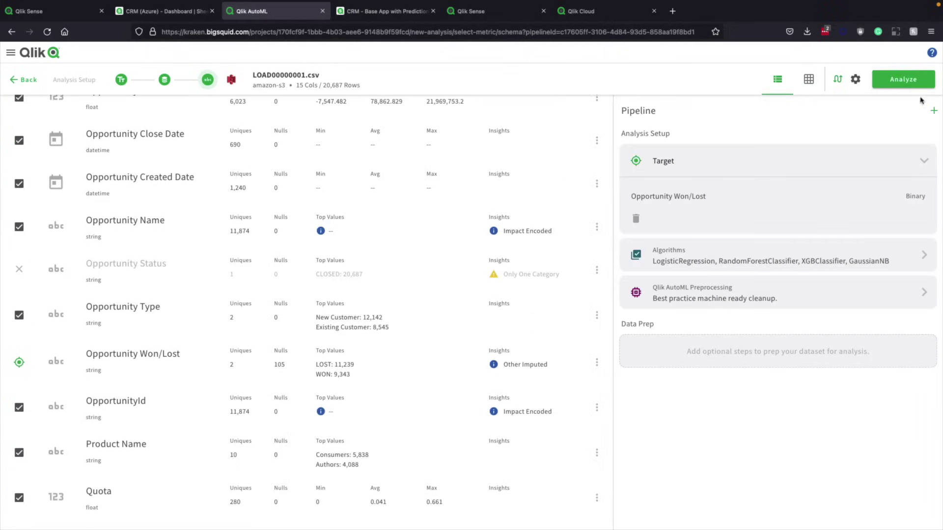
{"action": "left_click", "coordinate": [893, 77]}
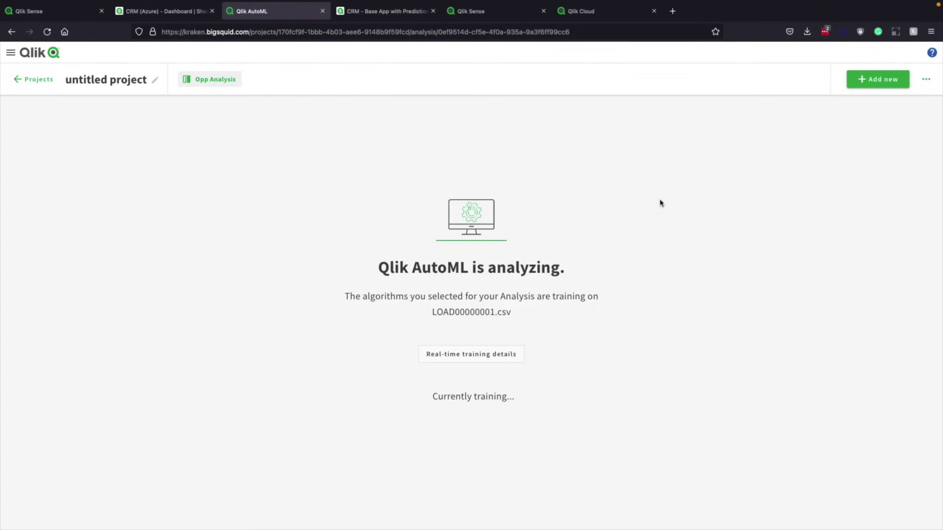
Open the Opportunity Win/Loss - Model Complete project from the Projects list
{"action": "left_click", "coordinate": [10, 53]}
{"action": "left_click", "coordinate": [77, 178]}
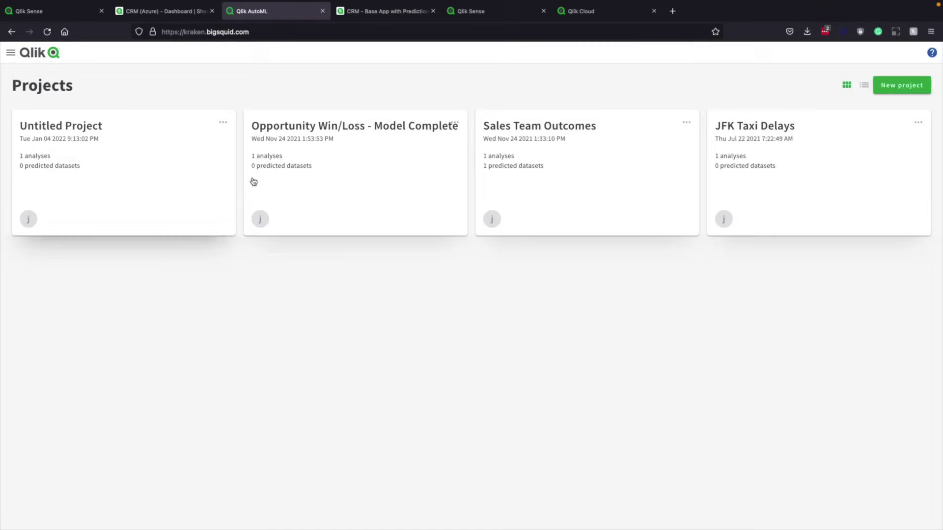
{"action": "left_click", "coordinate": [327, 155]}
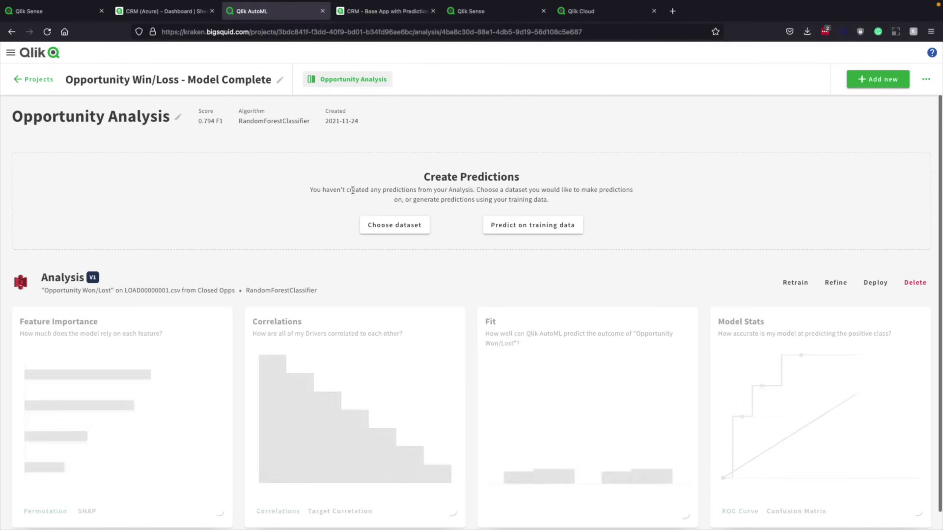
Generate predictions on the Open Opps dataset, giving 60% WON and 40% LOST
{"action": "scroll", "coordinate": [250, 236], "scroll_direction": "down", "scroll_amount": 1}
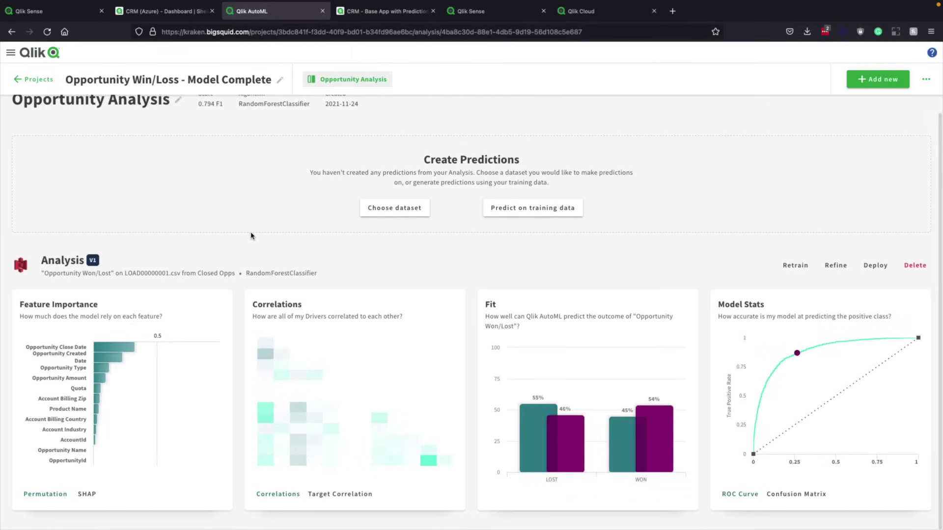
{"action": "left_click", "coordinate": [387, 209]}
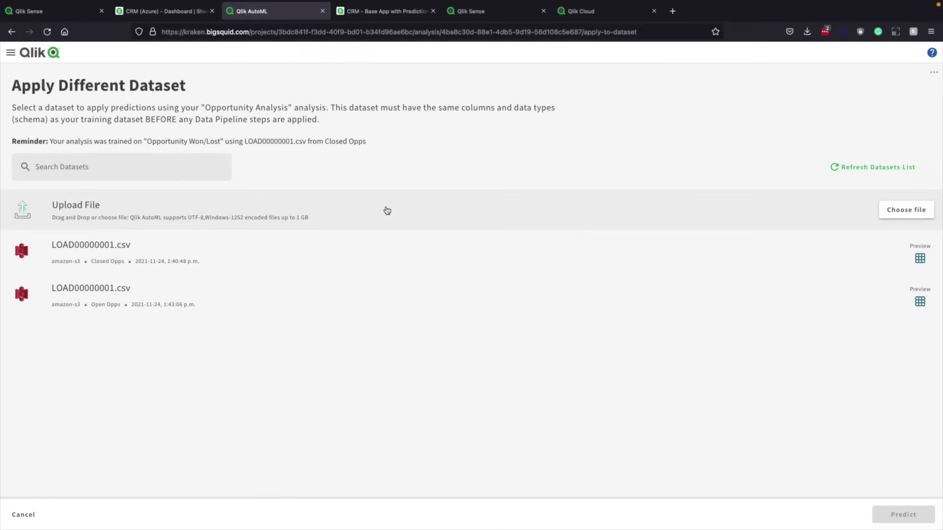
{"action": "left_click", "coordinate": [106, 310]}
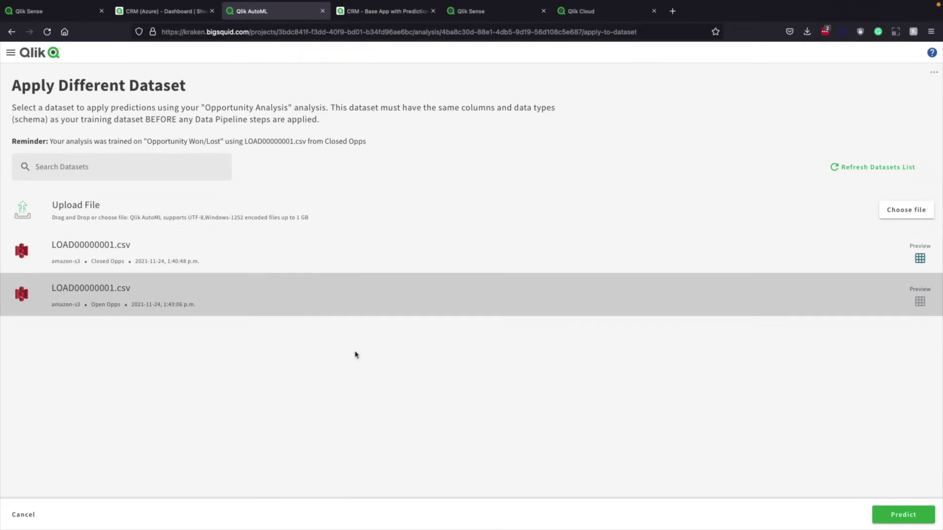
{"action": "left_click", "coordinate": [903, 515]}
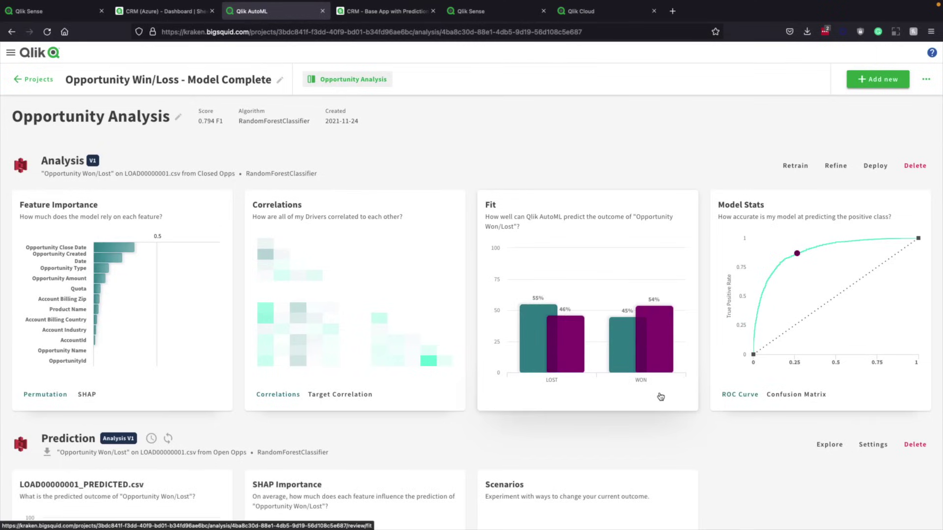
{"action": "scroll", "coordinate": [511, 411], "scroll_direction": "down", "scroll_amount": 3}
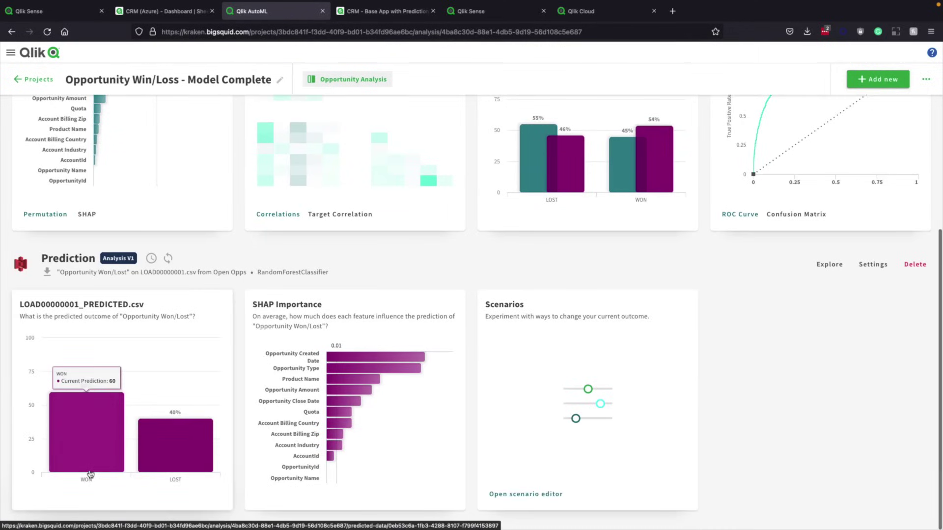
{"action": "mouse_move", "coordinate": [161, 474]}
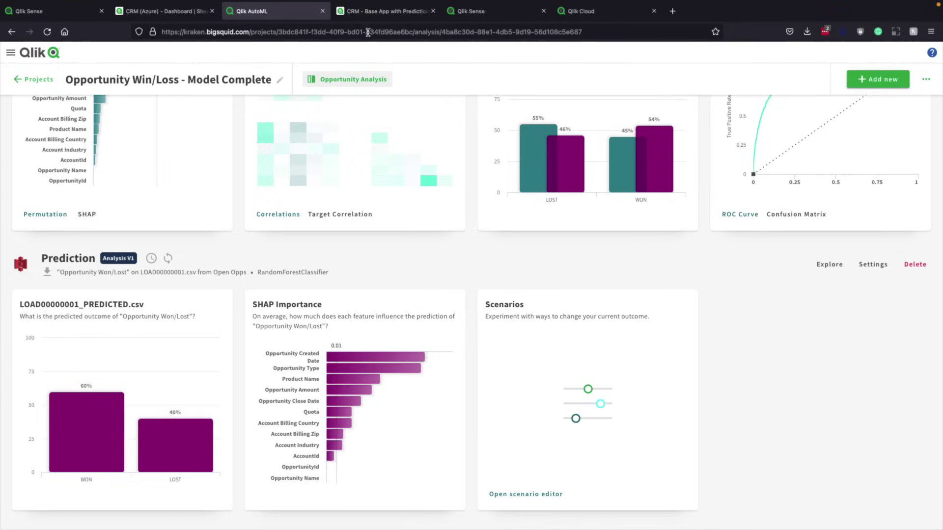
In the CRM prediction app, preview the linked Opp Predictions table, then return to the Dashboard sheet
{"action": "left_click", "coordinate": [377, 15]}
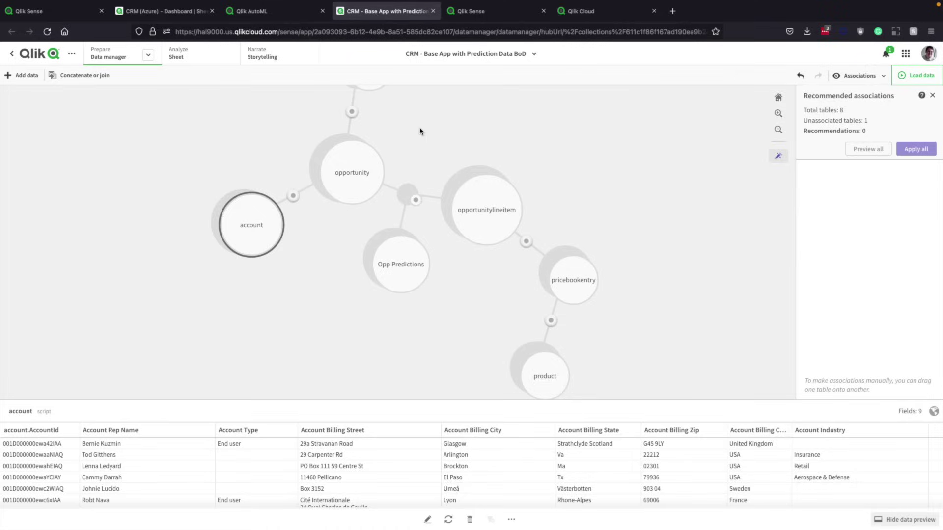
{"action": "left_click", "coordinate": [390, 273]}
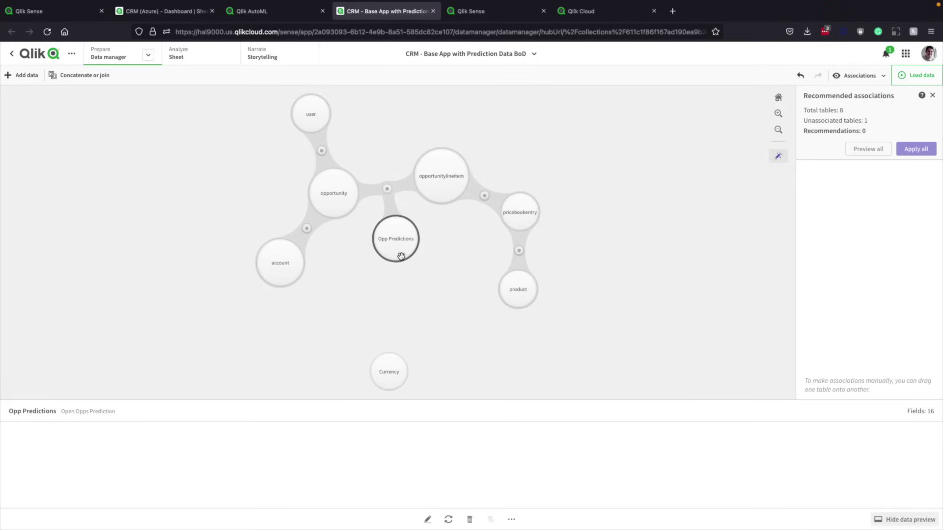
{"action": "left_click", "coordinate": [187, 56]}
Ask Insight Advisor for open amount by close month we will win and add the chart to Dashboard - Enhanced
{"action": "left_click", "coordinate": [812, 54]}
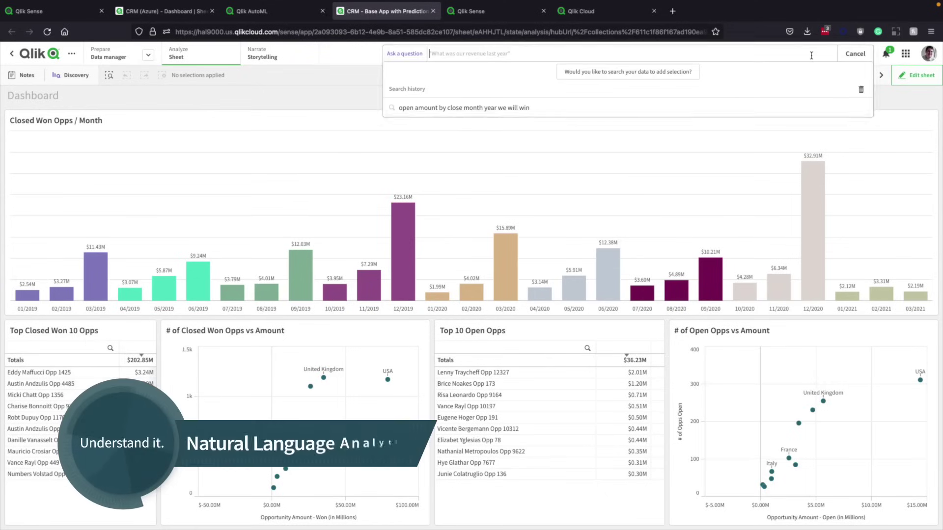
{"action": "type", "text": "open amount"}
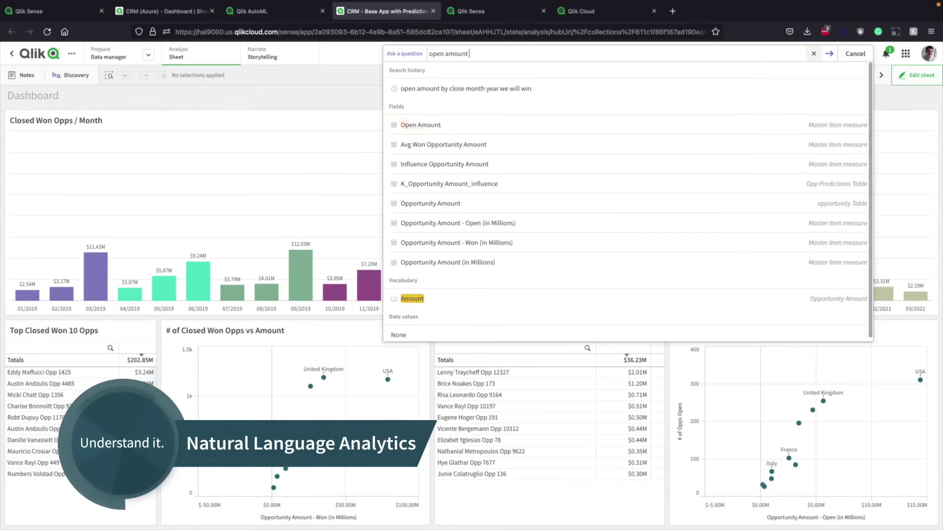
{"action": "type", "text": " by cl"}
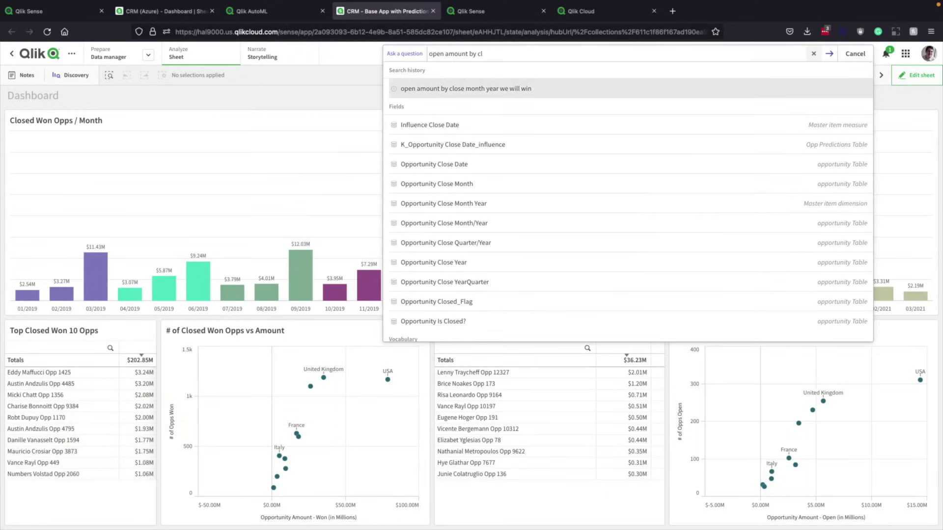
{"action": "key", "text": "Return"}
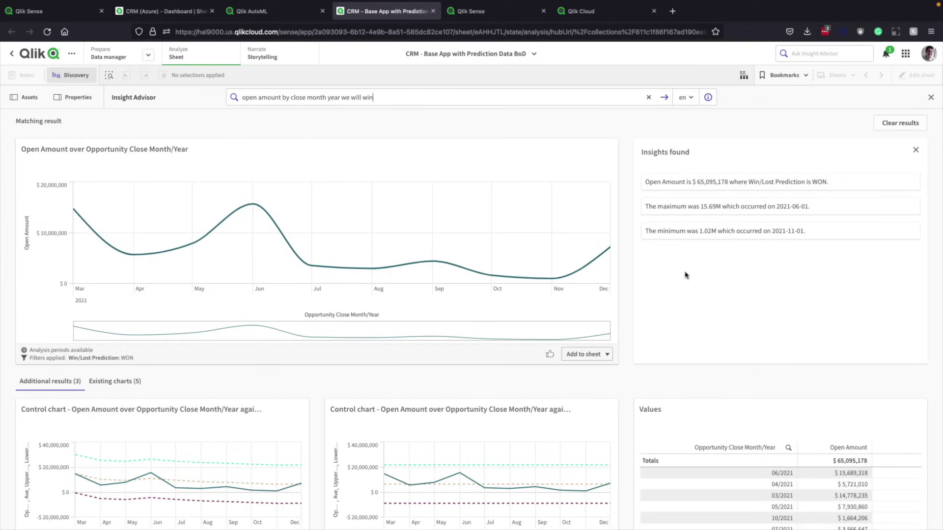
{"action": "scroll", "coordinate": [324, 393], "scroll_direction": "down", "scroll_amount": 3}
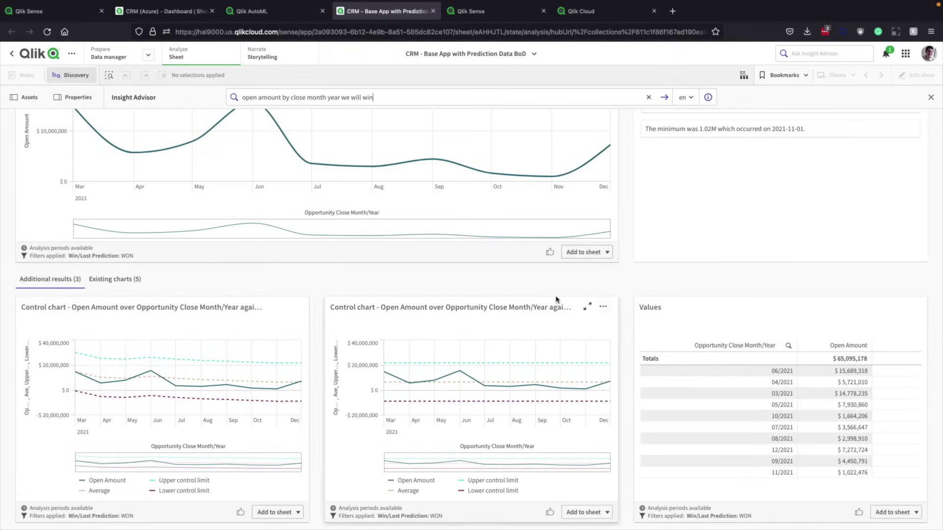
{"action": "left_click", "coordinate": [583, 252]}
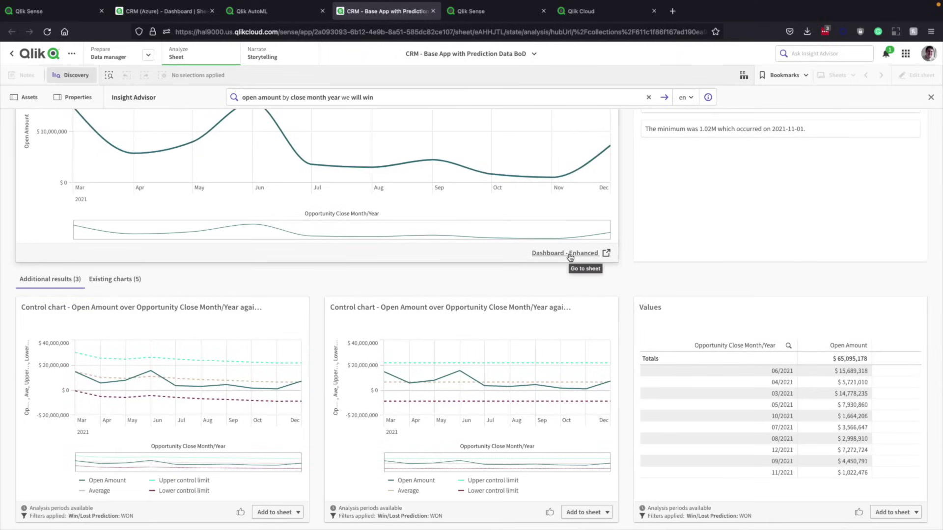
{"action": "left_click", "coordinate": [570, 253]}
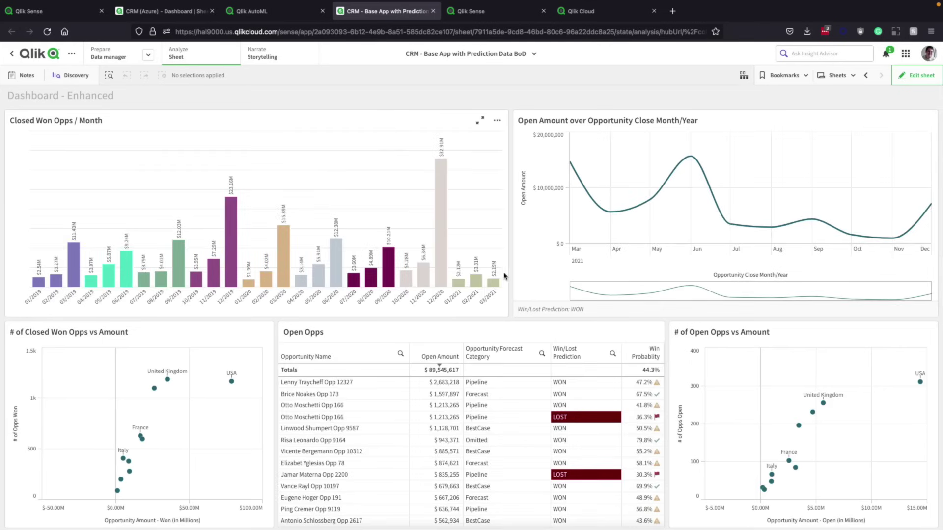
Select LOST in Win/Lost Prediction and Forecast in Forecast Category to filter the dashboard
{"action": "scroll", "coordinate": [510, 279], "scroll_direction": "down", "scroll_amount": 2}
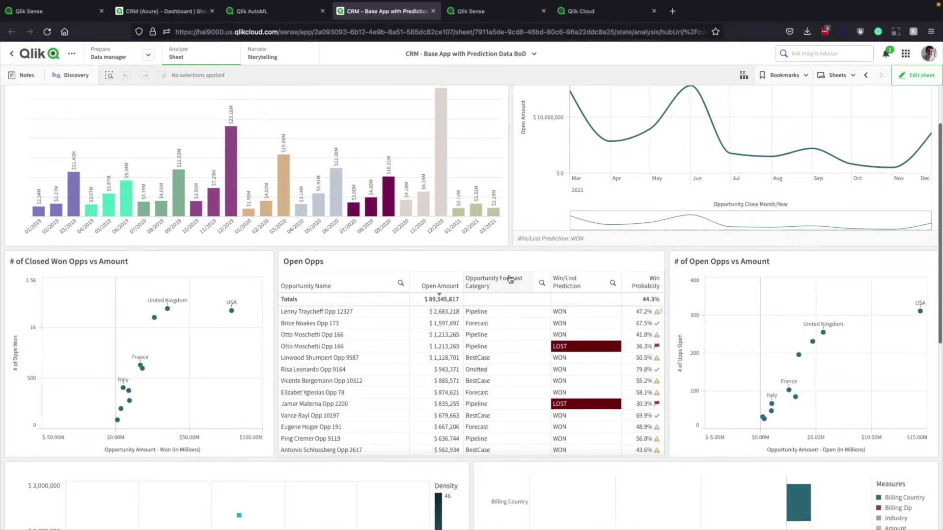
{"action": "scroll", "coordinate": [535, 279], "scroll_direction": "down", "scroll_amount": 1}
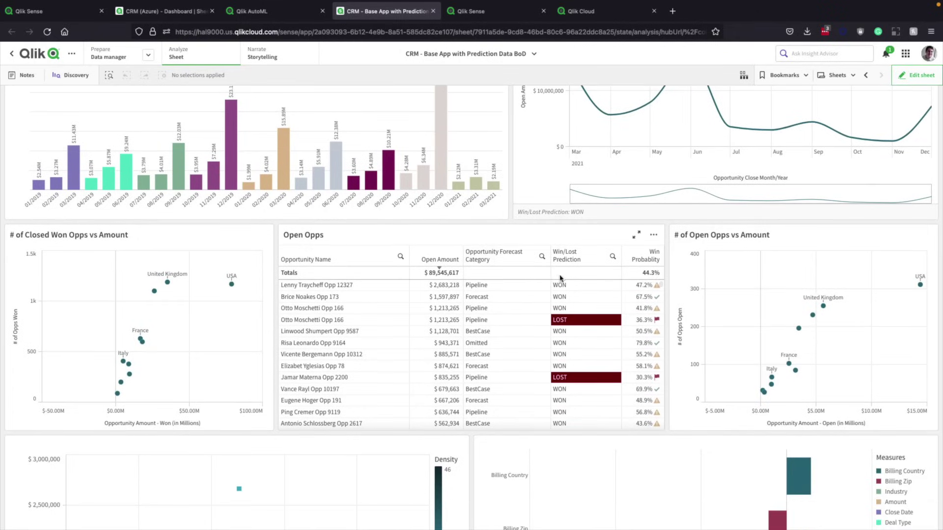
{"action": "left_click", "coordinate": [572, 322]}
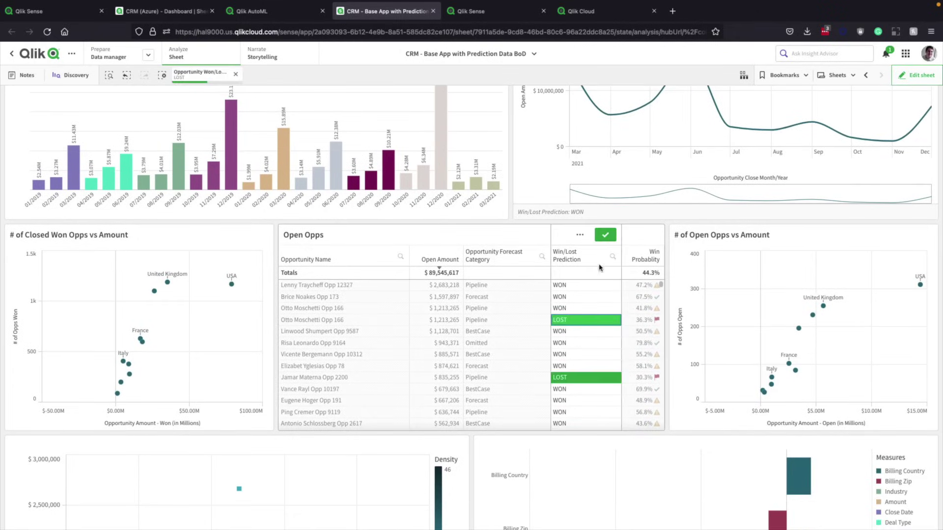
{"action": "left_click", "coordinate": [606, 236]}
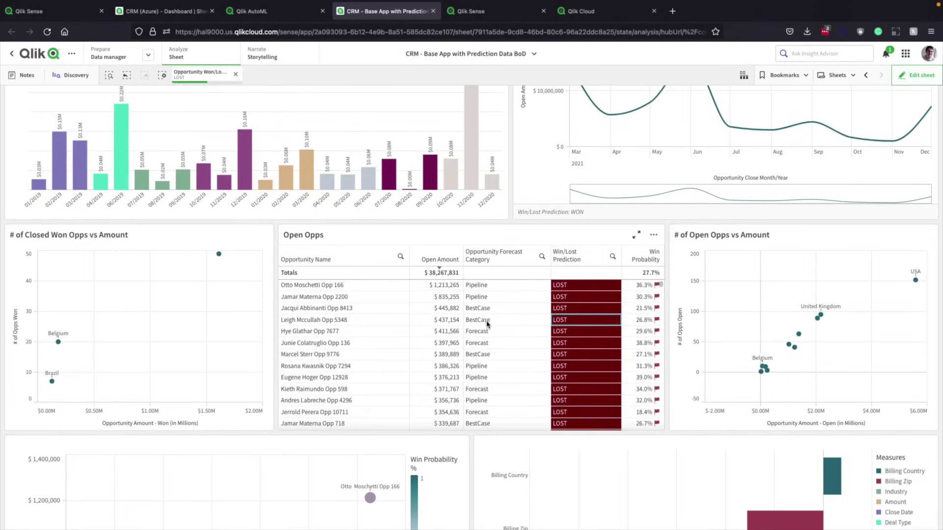
{"action": "left_click", "coordinate": [480, 348]}
{"action": "left_click", "coordinate": [533, 235]}
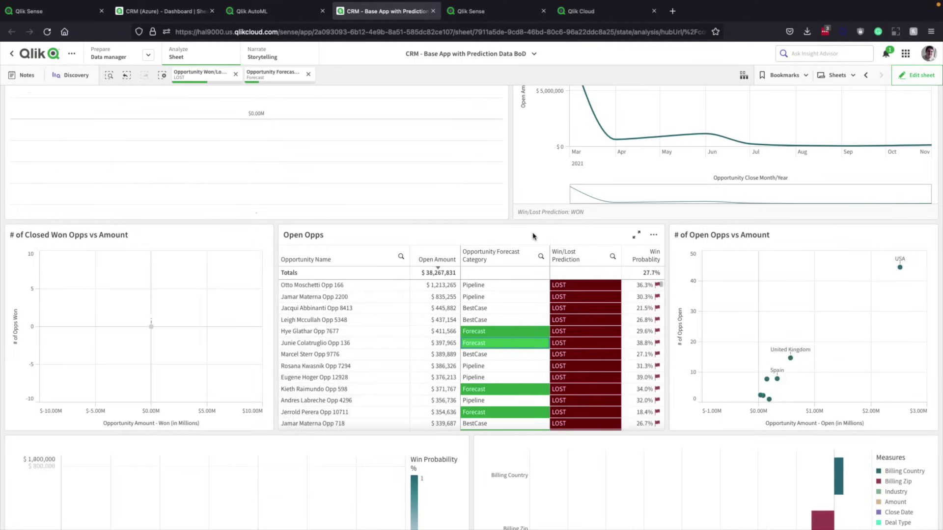
{"action": "scroll", "coordinate": [471, 350], "scroll_direction": "down", "scroll_amount": 6}
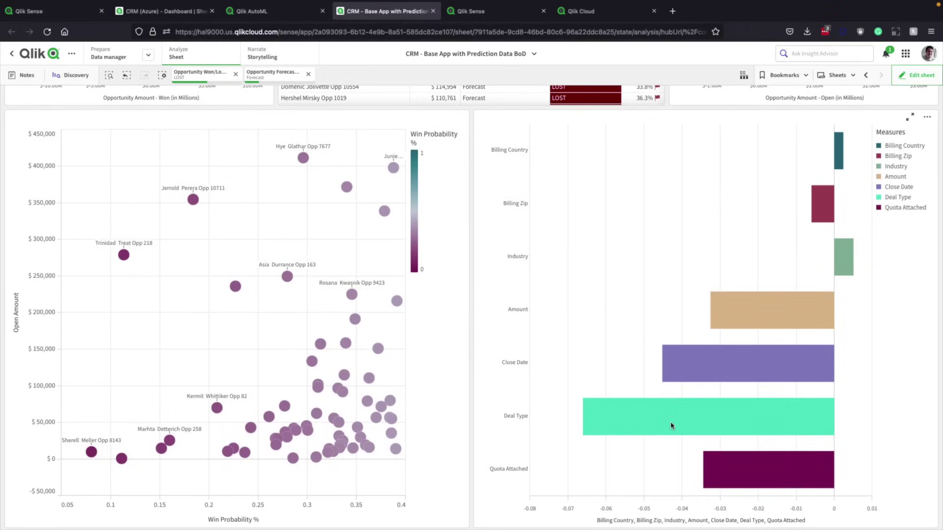
{"action": "mouse_move", "coordinate": [671, 426]}
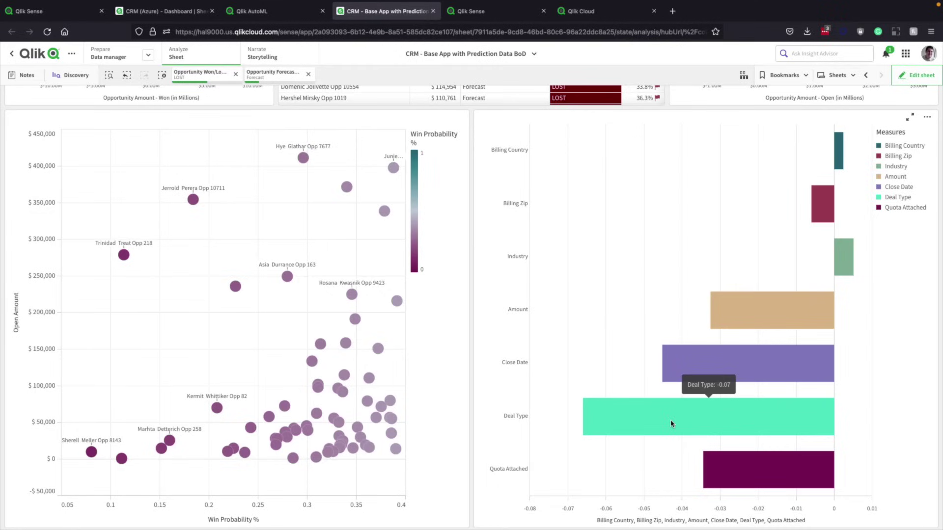
{"action": "left_click", "coordinate": [384, 211]}
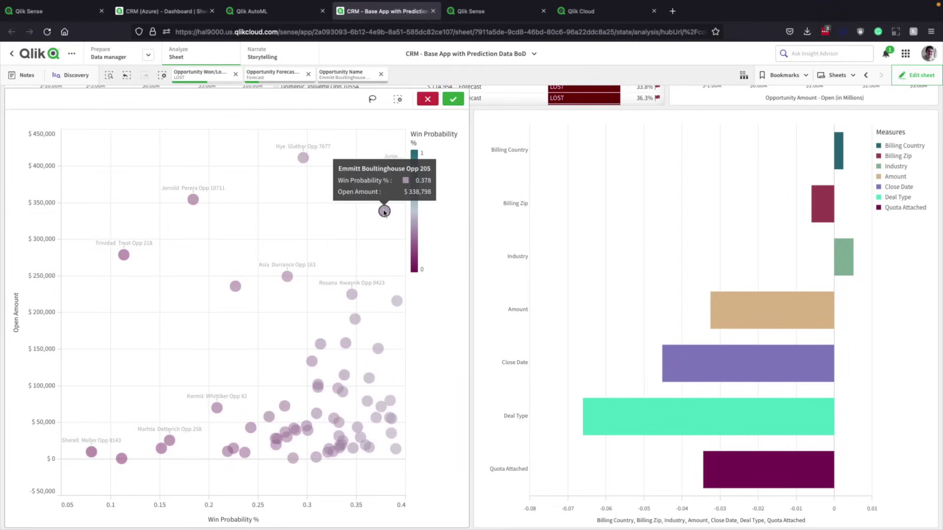
{"action": "left_click", "coordinate": [465, 213]}
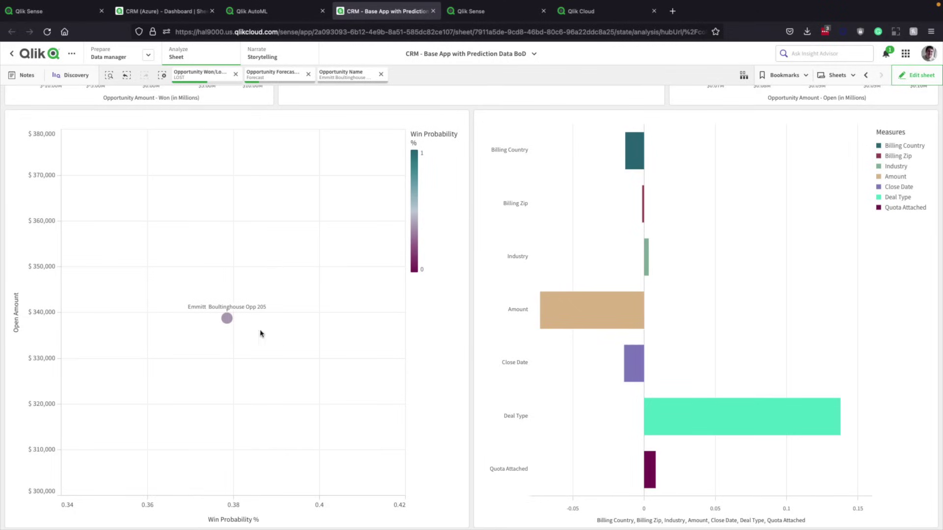
{"action": "mouse_move", "coordinate": [227, 323]}
{"action": "mouse_move", "coordinate": [634, 297]}
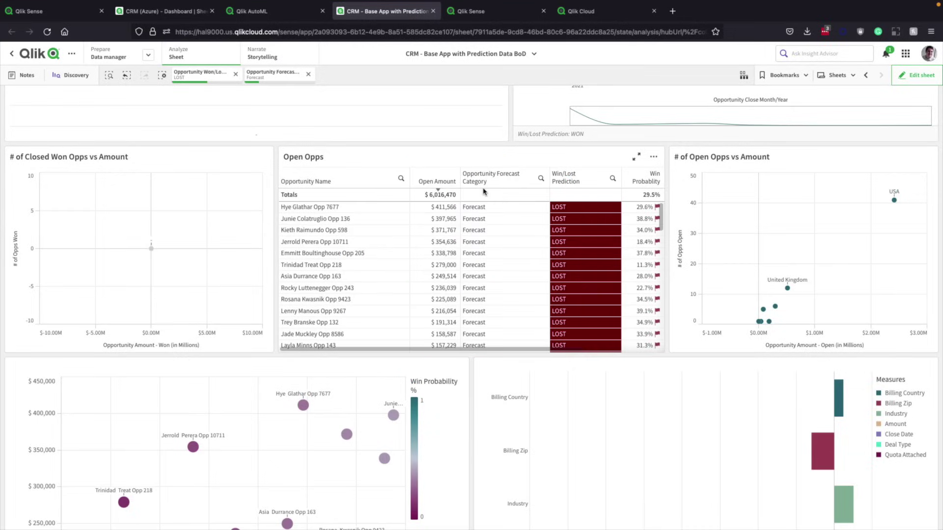
{"action": "right_click", "coordinate": [460, 219]}
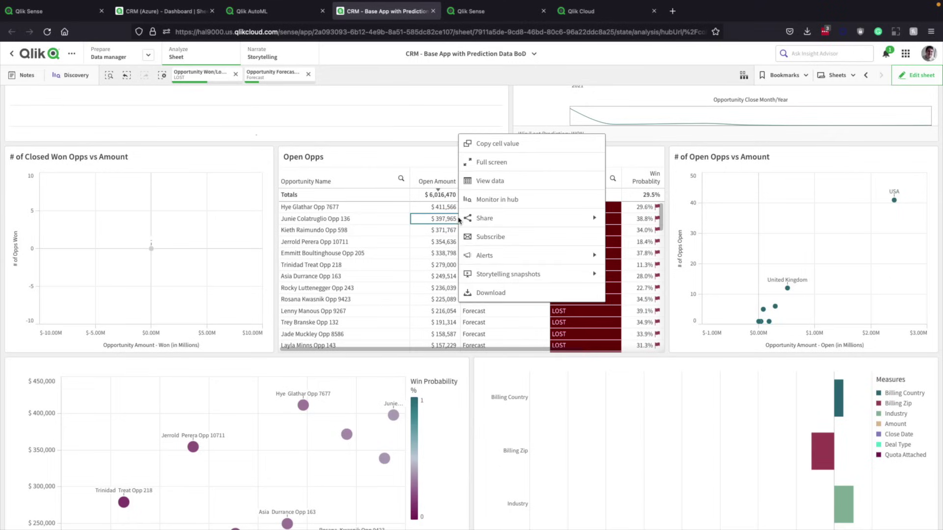
{"action": "left_click", "coordinate": [472, 255]}
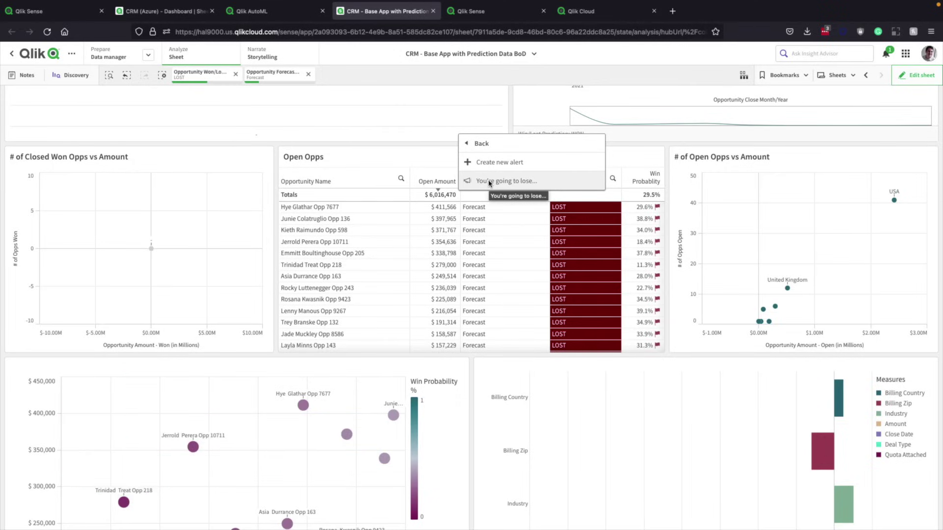
{"action": "right_click", "coordinate": [380, 216]}
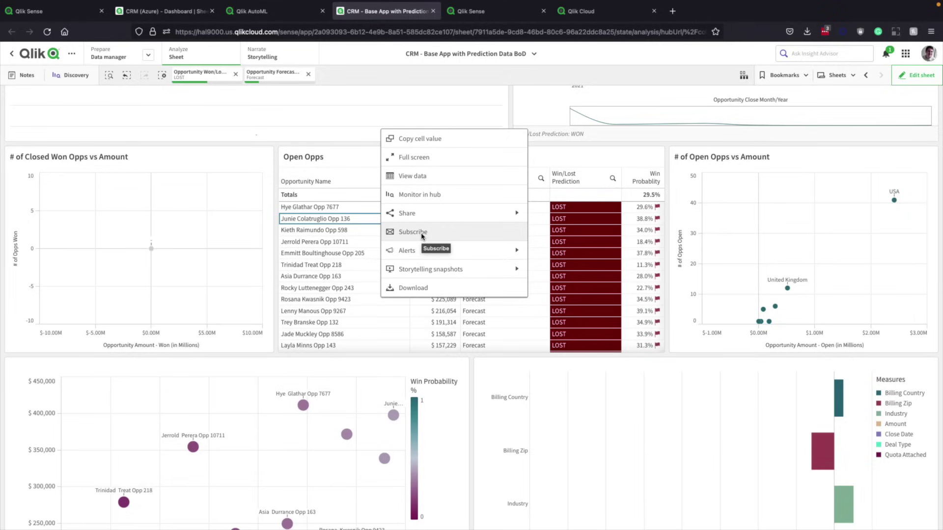
Start a new automation, dismiss the templates, and open the Update SFDC and Notify in Teams automation
{"action": "left_click", "coordinate": [490, 16]}
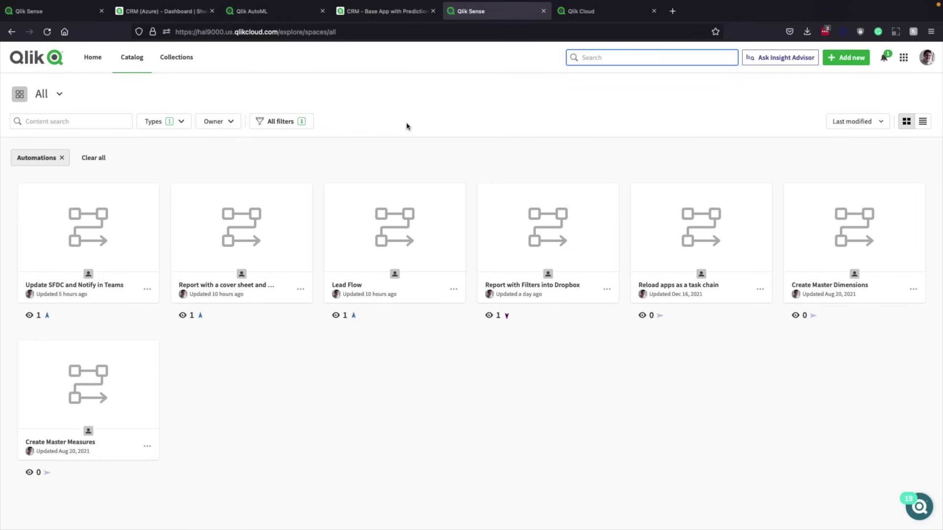
{"action": "left_click", "coordinate": [851, 59]}
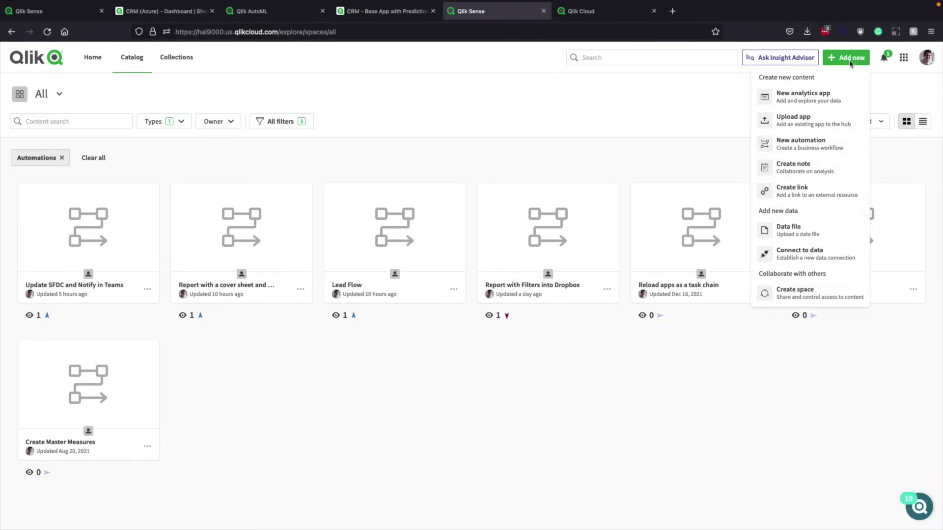
{"action": "left_click", "coordinate": [814, 152]}
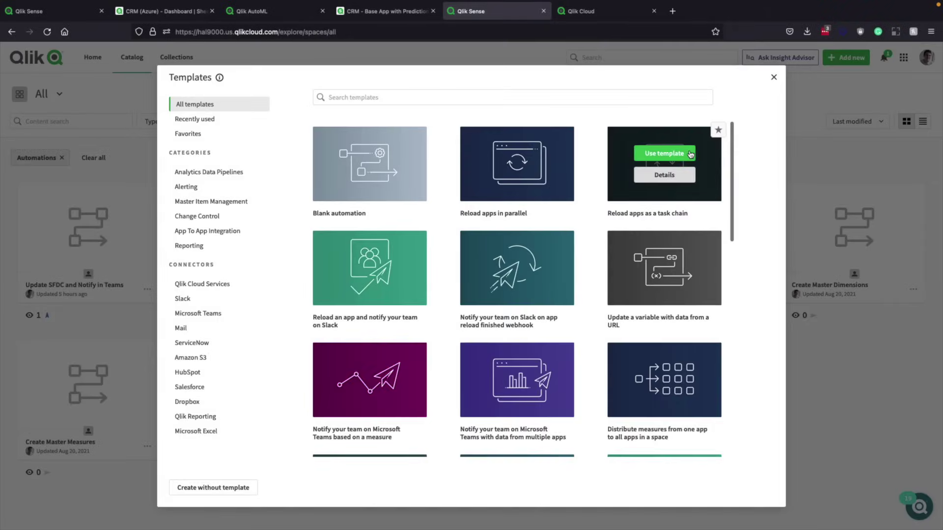
{"action": "key", "text": "Escape"}
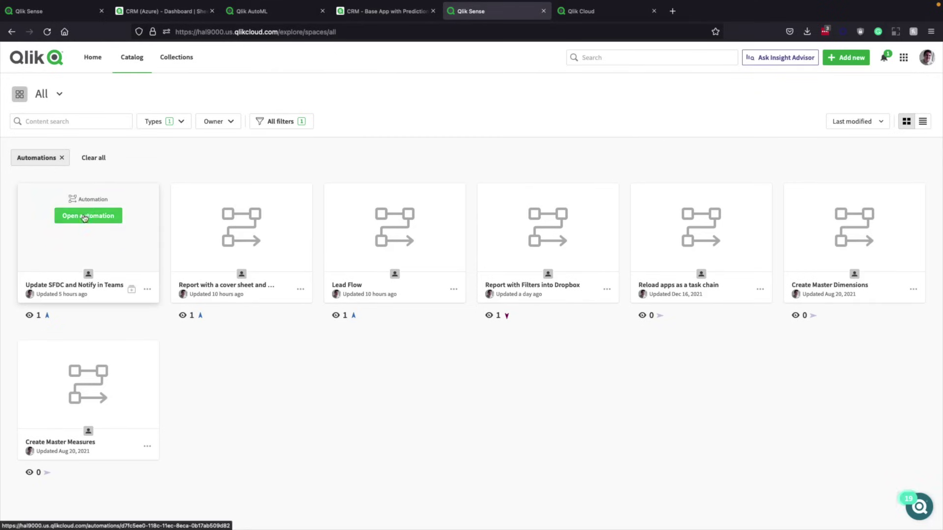
{"action": "left_click", "coordinate": [88, 216]}
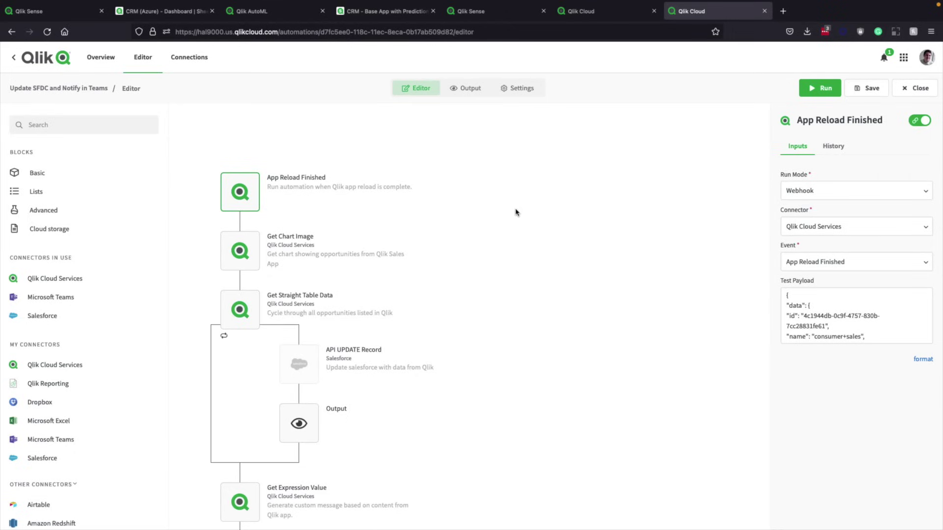
Scroll through the Update SFDC and Notify in Teams run output of Salesforce updates per opportunity
{"action": "scroll", "coordinate": [362, 241], "scroll_direction": "down", "scroll_amount": 5}
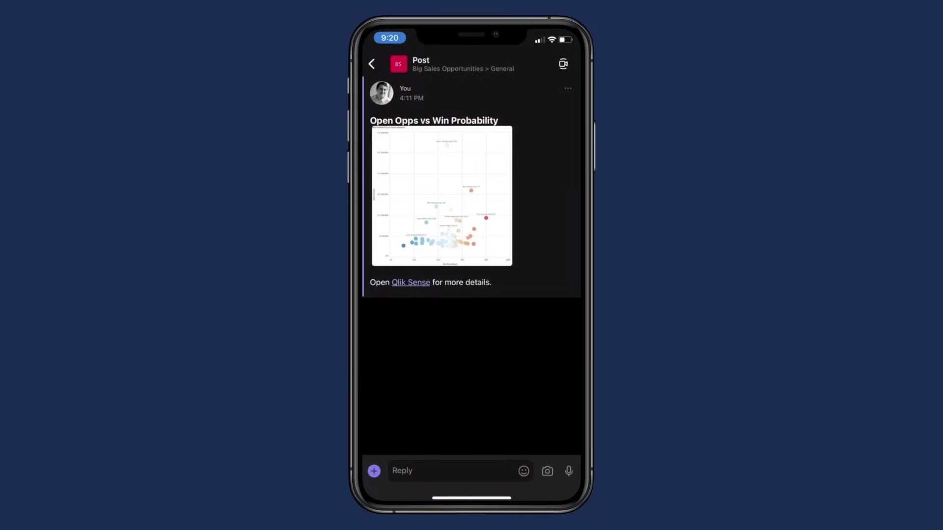
Review the Open Opps vs Win Probability post, then switch from Teams to Qlik Sense Mobile
{"action": "scroll", "coordinate": [470, 196], "scroll_direction": "down", "scroll_amount": 1}
{"action": "left_click_drag", "start_coordinate": [442, 498], "coordinate": [540, 498]}
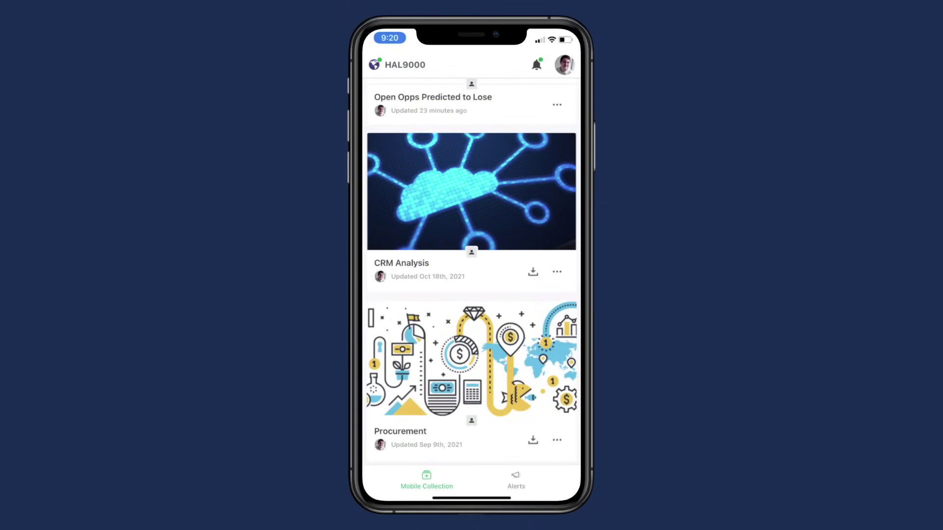
{"action": "scroll", "coordinate": [471, 265], "scroll_direction": "up", "scroll_amount": 3}
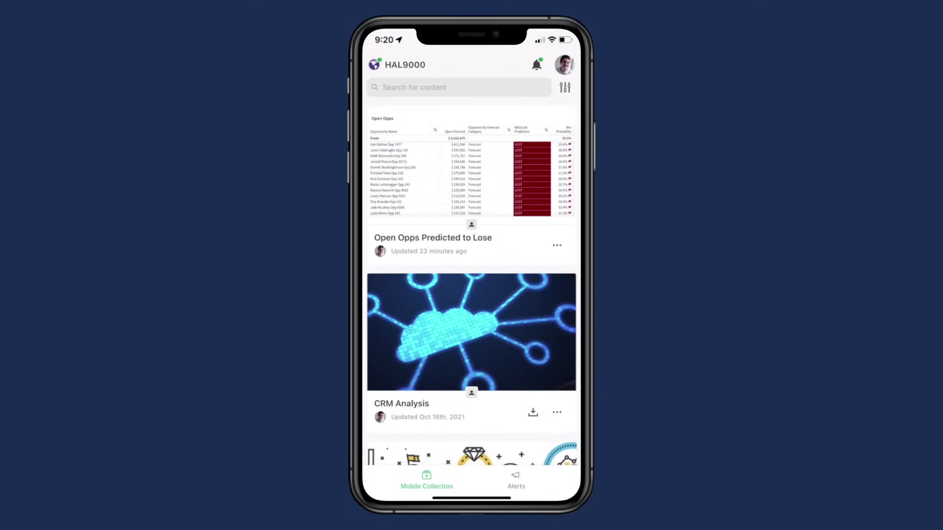